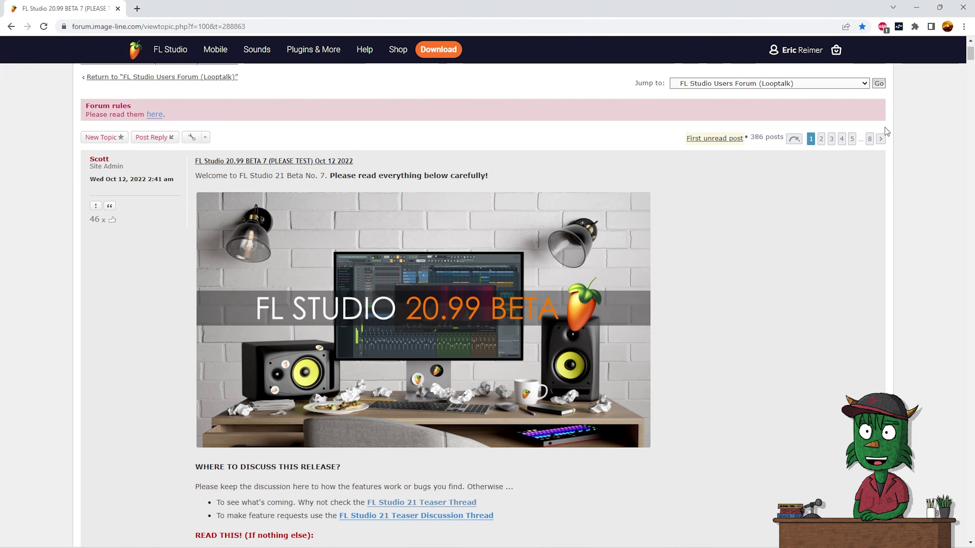
# Go through the FL Studio 20.99 Beta 7 forum post as far as the BETA 1 change list.
pyautogui.scroll(-1, 602, 328)
pyautogui.scroll(-6, 601, 328)
pyautogui.scroll(5, 703, 294)
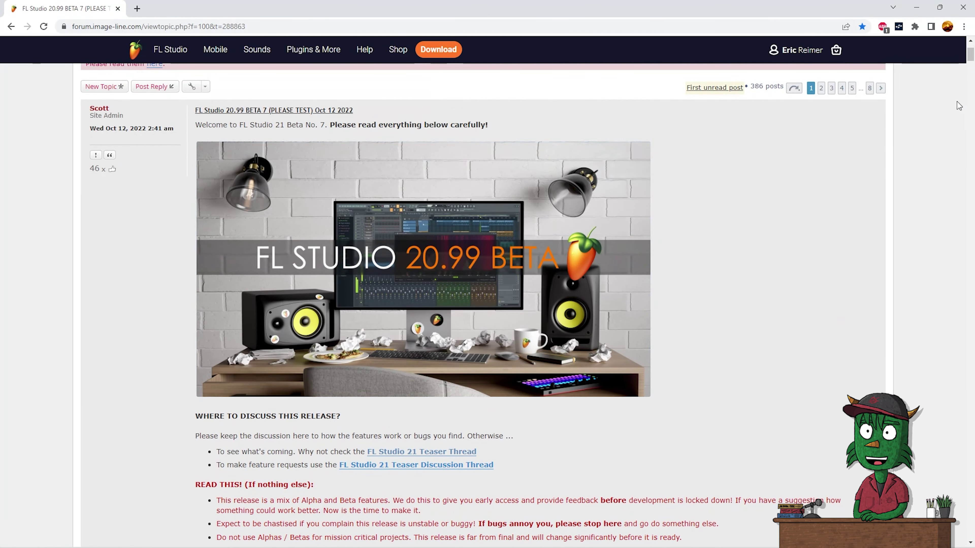
pyautogui.moveTo(971, 60); pyautogui.dragTo(971, 268)
pyautogui.scroll(2, 245, 283)
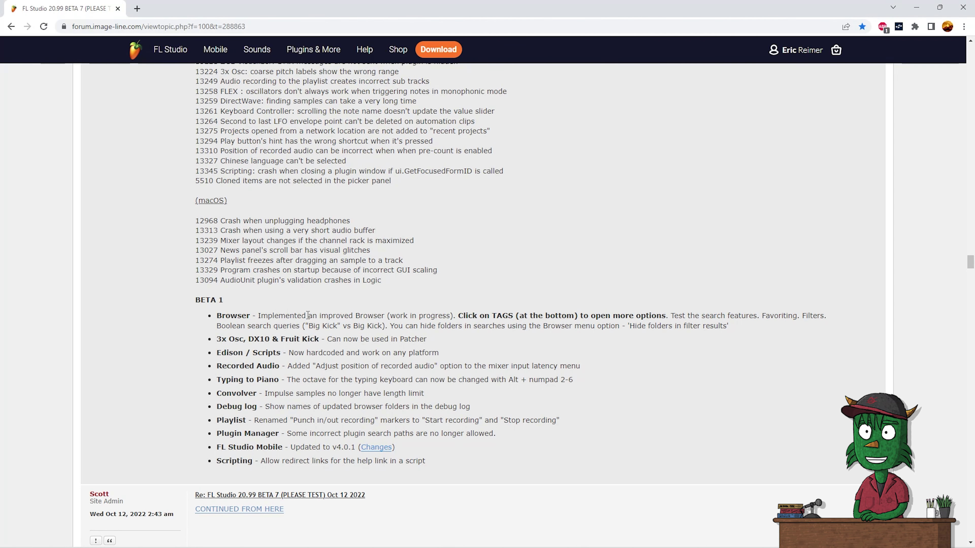
# Switch to FL Studio and add the tag "drum loop" to the DL Glitch sample in the browser.
pyautogui.hotkey('alt', 'Tab')
pyautogui.rightClick(54, 511)
pyautogui.click(80, 522)
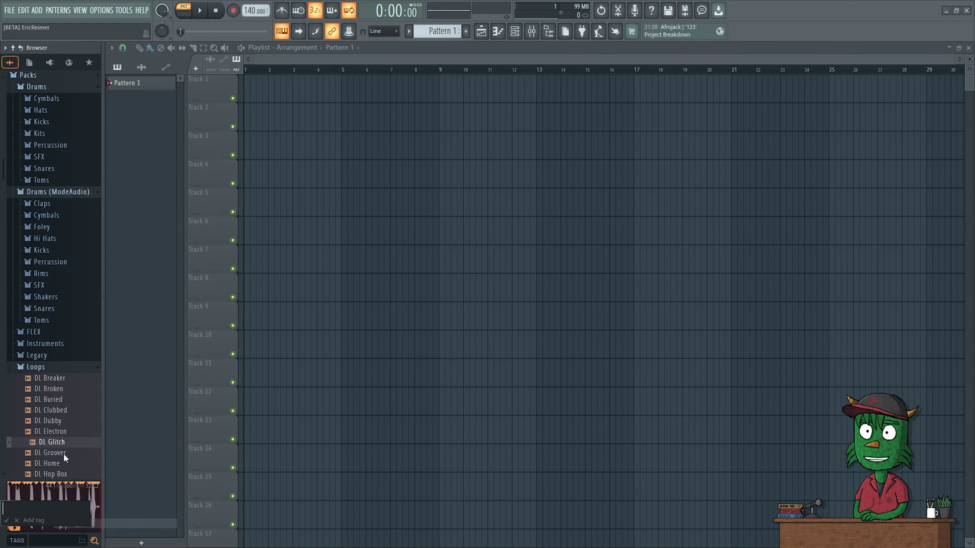
pyautogui.write('dru')
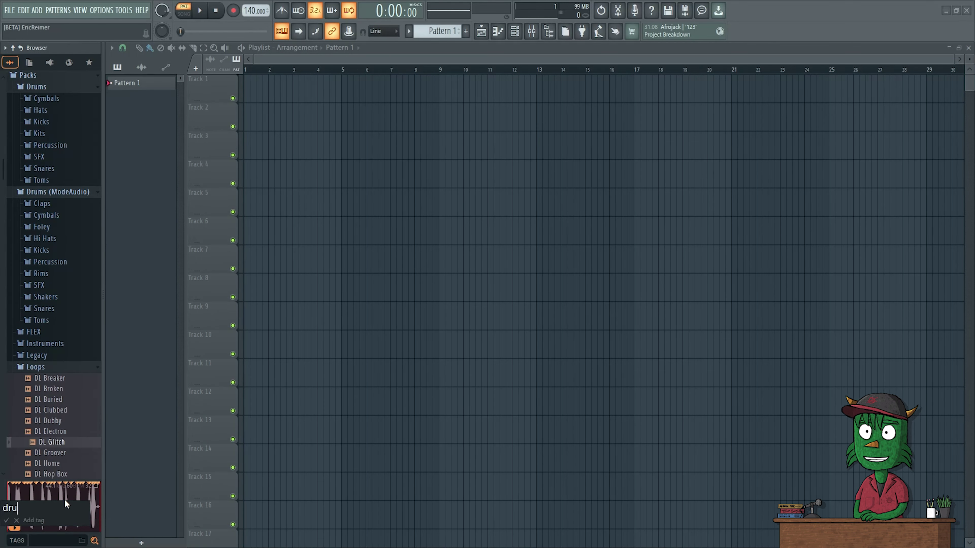
pyautogui.write('m loop')
pyautogui.press('Return')
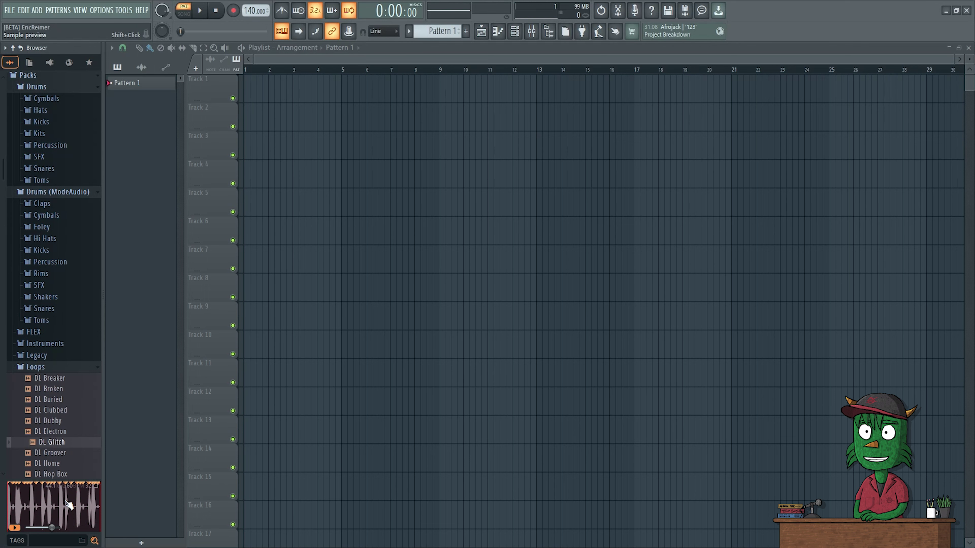
# Reveal the browser's tag filters, filter by the drum loop tag and preview the DL Glitch sample.
pyautogui.click(17, 540)
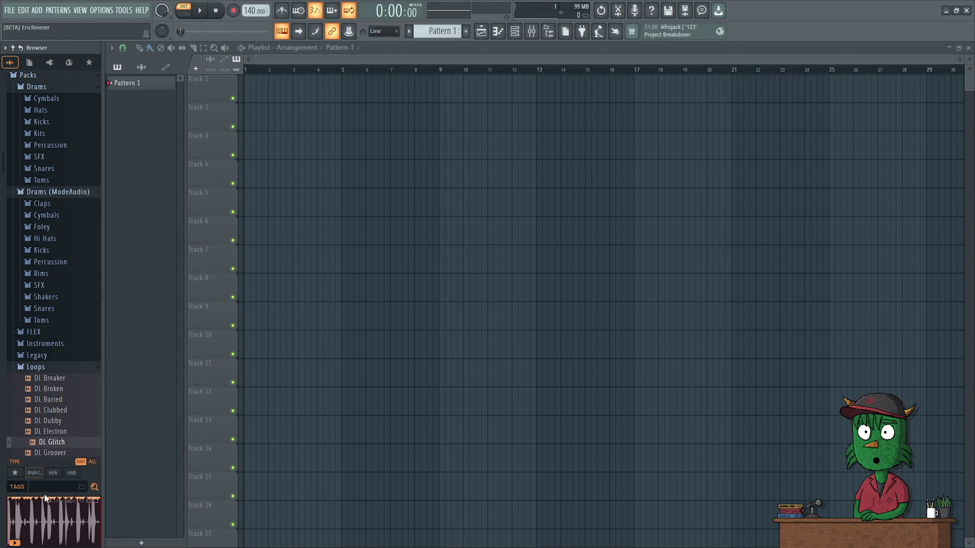
pyautogui.click(35, 472)
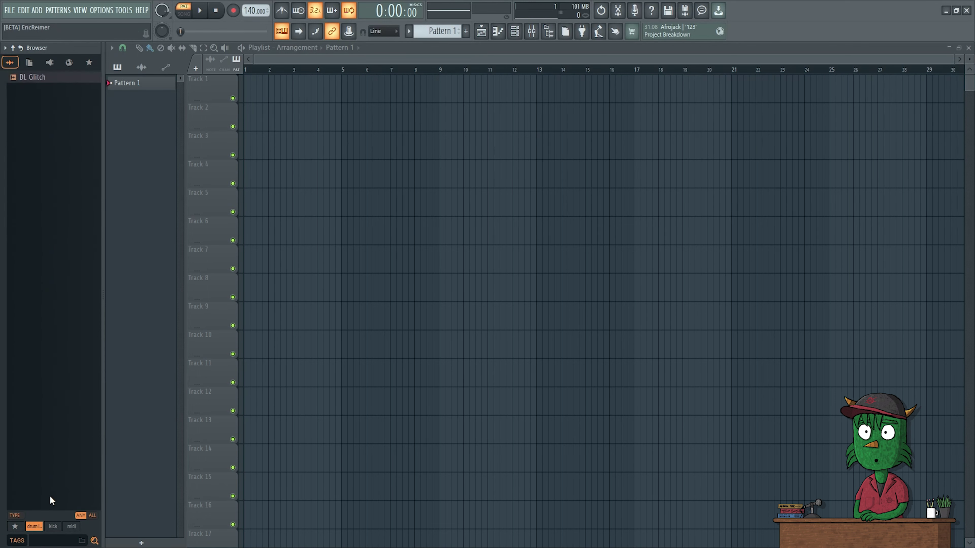
pyautogui.click(33, 80)
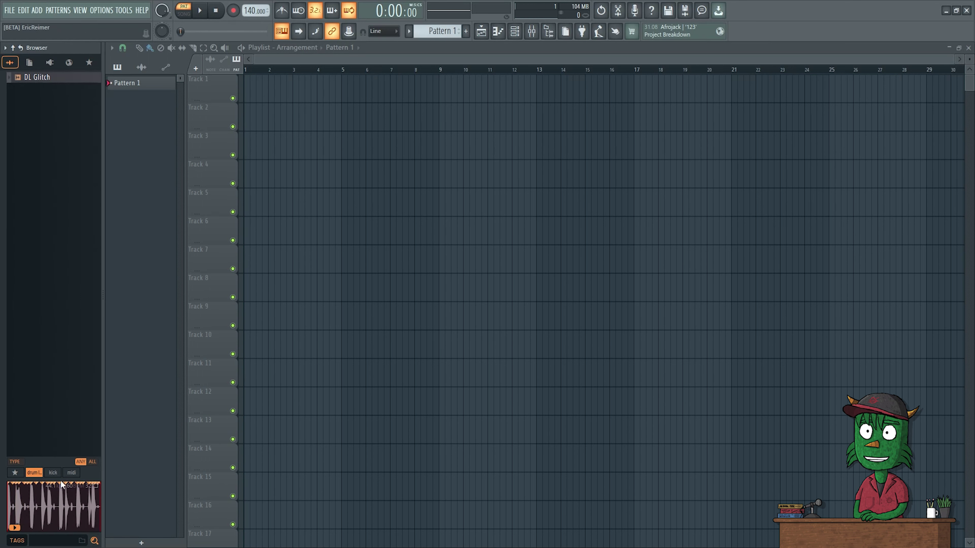
# Filter the browser by the kick tag instead of drum loop and preview the layered kick and closed hi-hat samples.
pyautogui.click(33, 473)
pyautogui.click(52, 527)
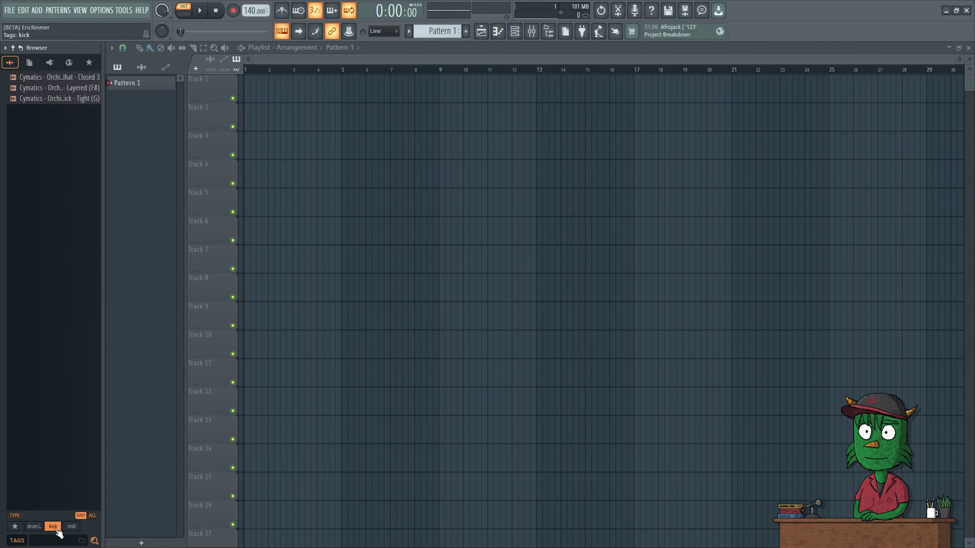
pyautogui.click(55, 88)
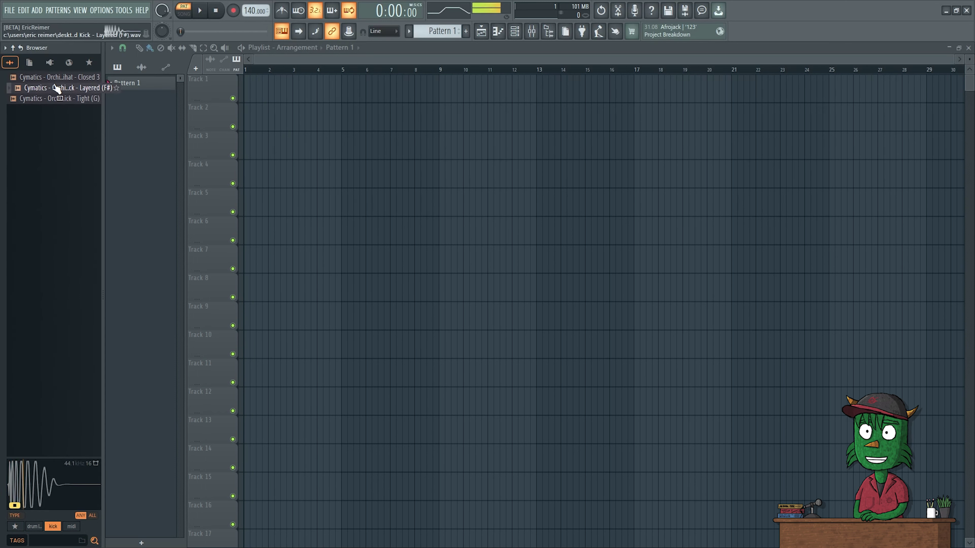
pyautogui.click(58, 77)
# Try the midi tag, limit the browser to starred favourites only, and preview the 909 CH 1 and Cymatics samples.
pyautogui.click(71, 526)
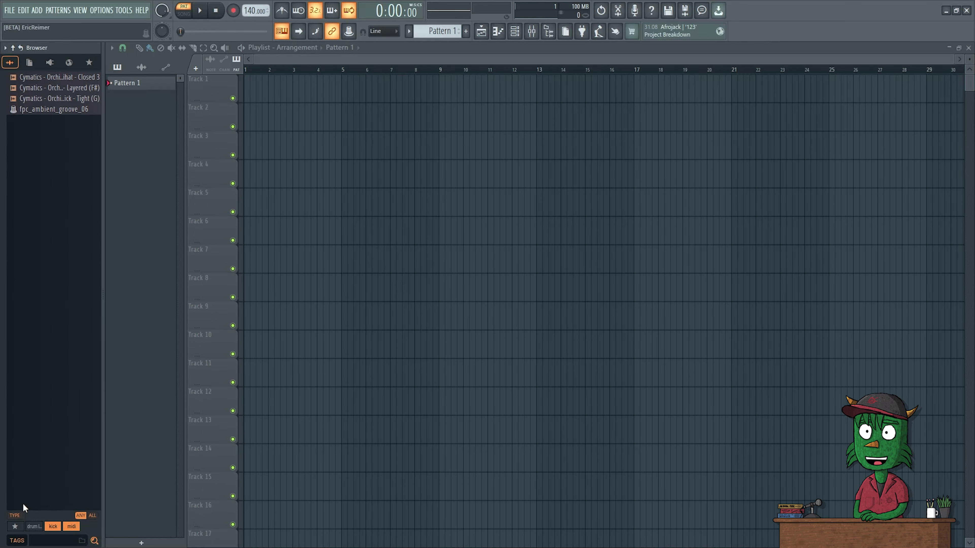
pyautogui.click(14, 526)
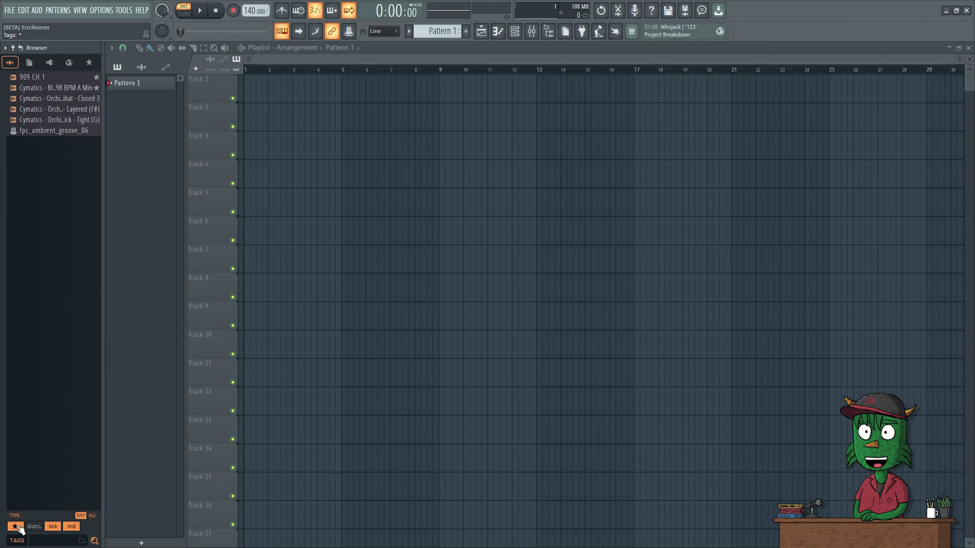
pyautogui.click(54, 527)
pyautogui.click(71, 526)
pyautogui.click(40, 78)
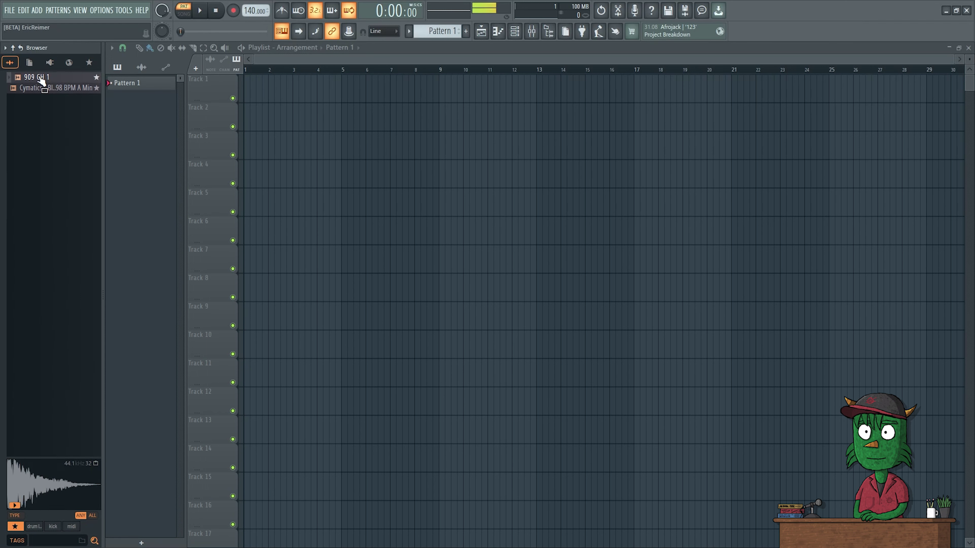
pyautogui.click(46, 92)
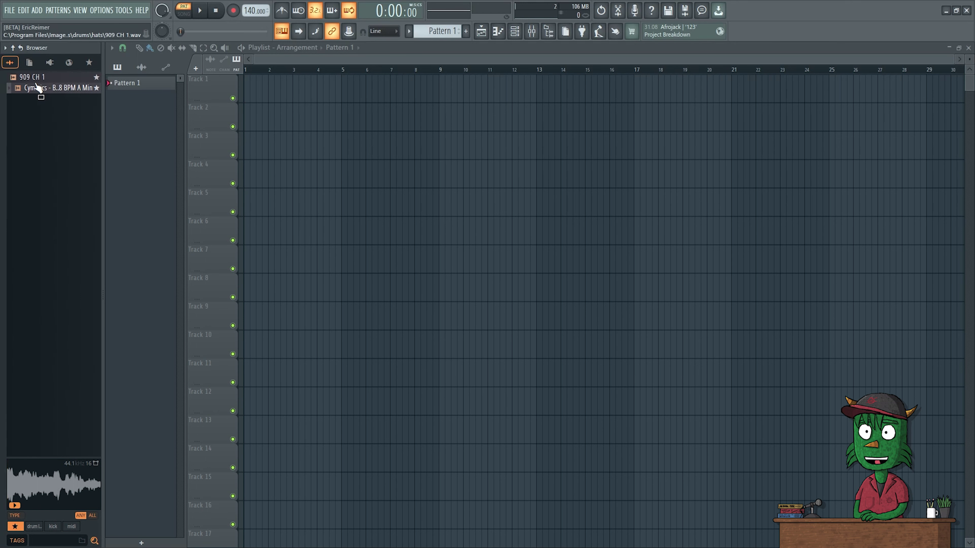
pyautogui.moveTo(38, 96); pyautogui.dragTo(59, 422)
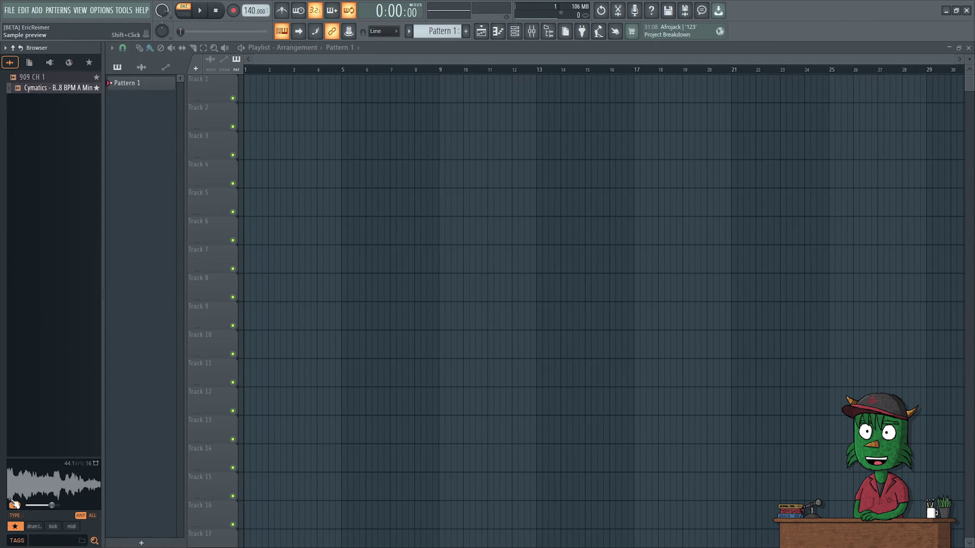
# Show the channel rack and reposition the Patcher window lower over the playlist.
pyautogui.press('F6')
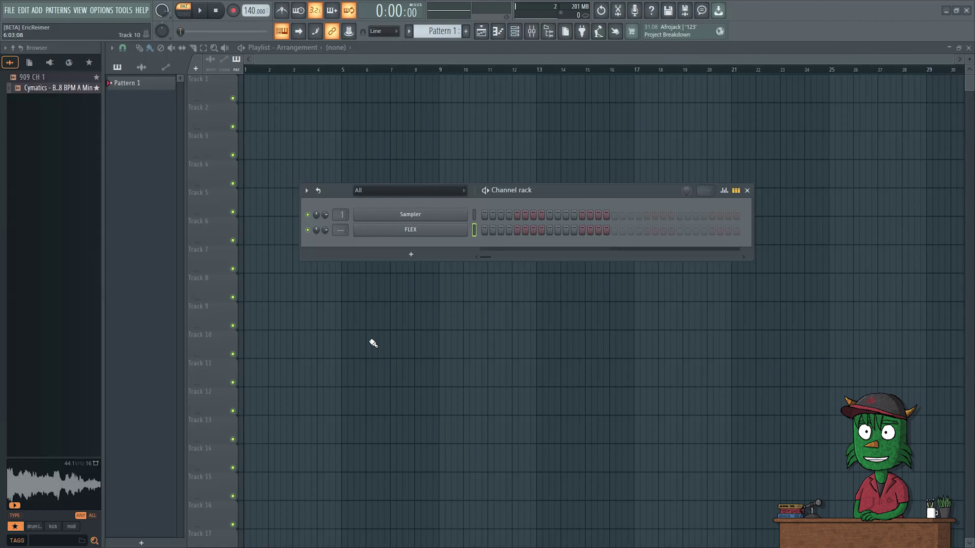
pyautogui.moveTo(570, 143); pyautogui.dragTo(532, 159)
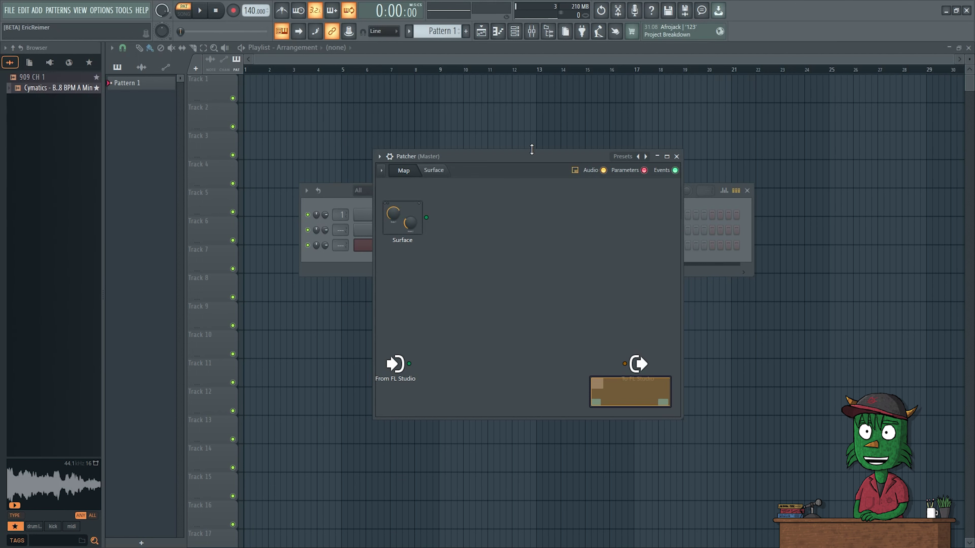
pyautogui.moveTo(530, 155); pyautogui.dragTo(493, 183)
# Open the mixer for a look at its tracks and close it again.
pyautogui.click(530, 31)
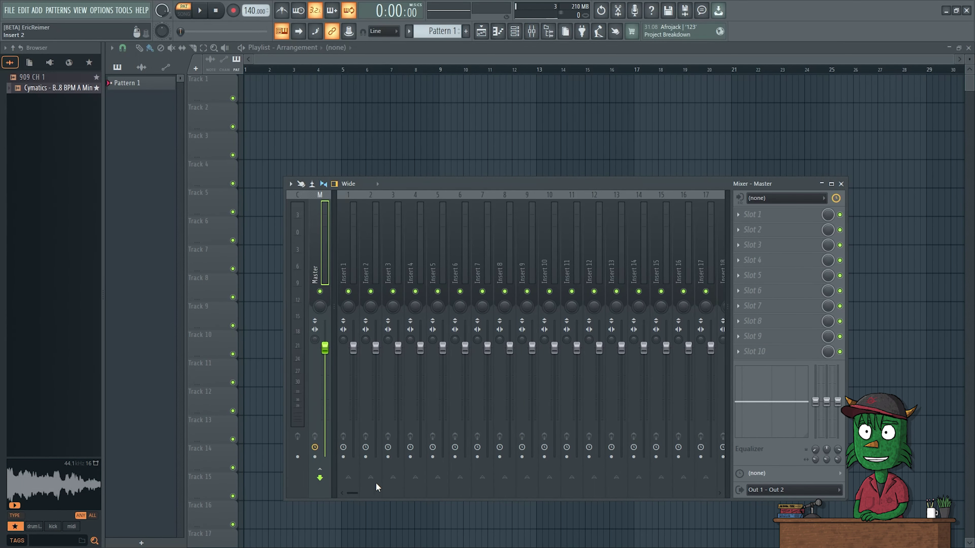
pyautogui.click(841, 184)
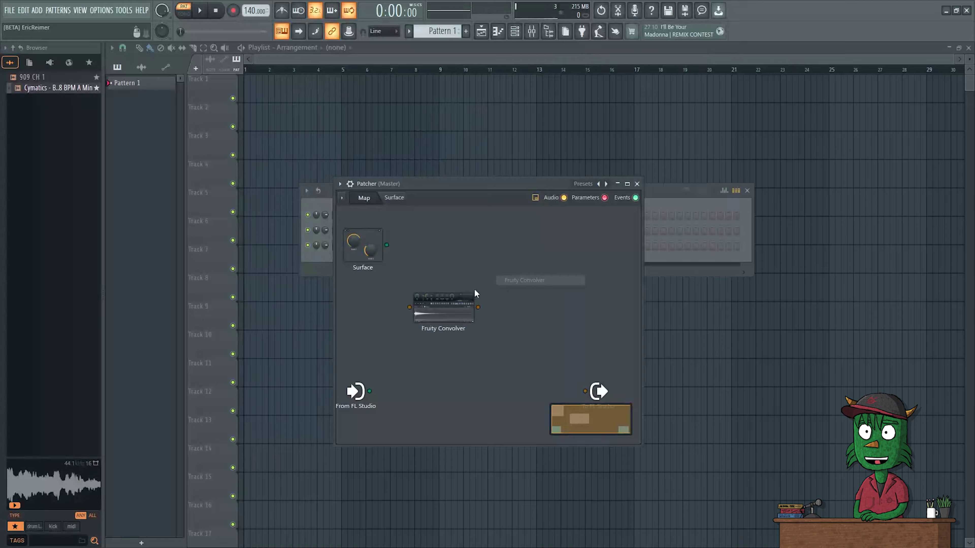
# Add Transistor Bass to the Patcher map, place it beside Fruity Convolver and route the Convolver's output into its main input.
pyautogui.rightClick(530, 307)
pyautogui.moveTo(603, 322)
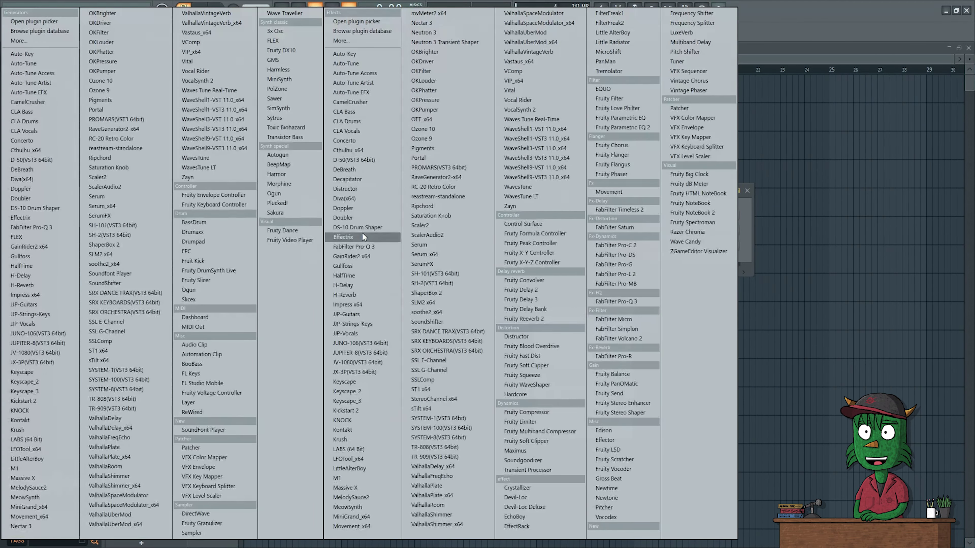
pyautogui.click(286, 139)
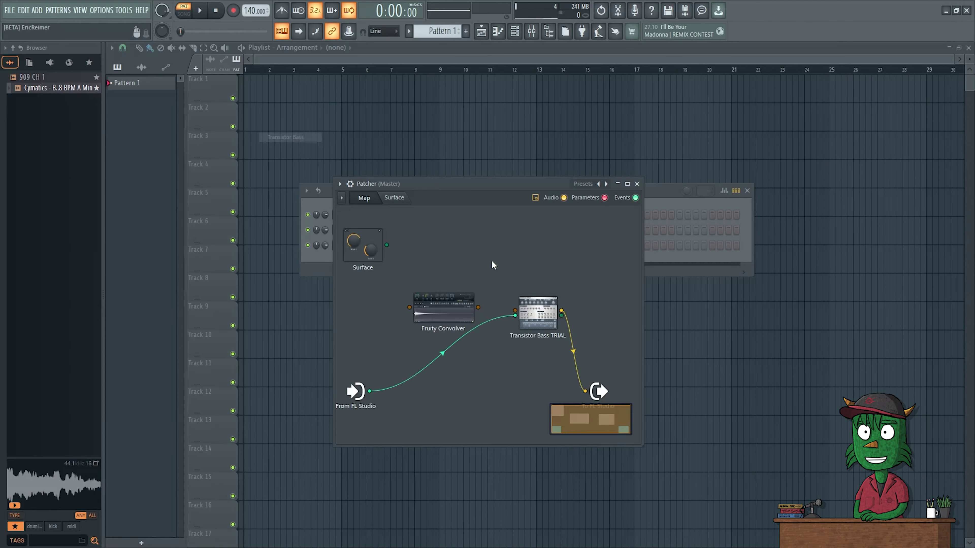
pyautogui.moveTo(537, 317); pyautogui.dragTo(510, 340)
pyautogui.moveTo(477, 307); pyautogui.dragTo(487, 334)
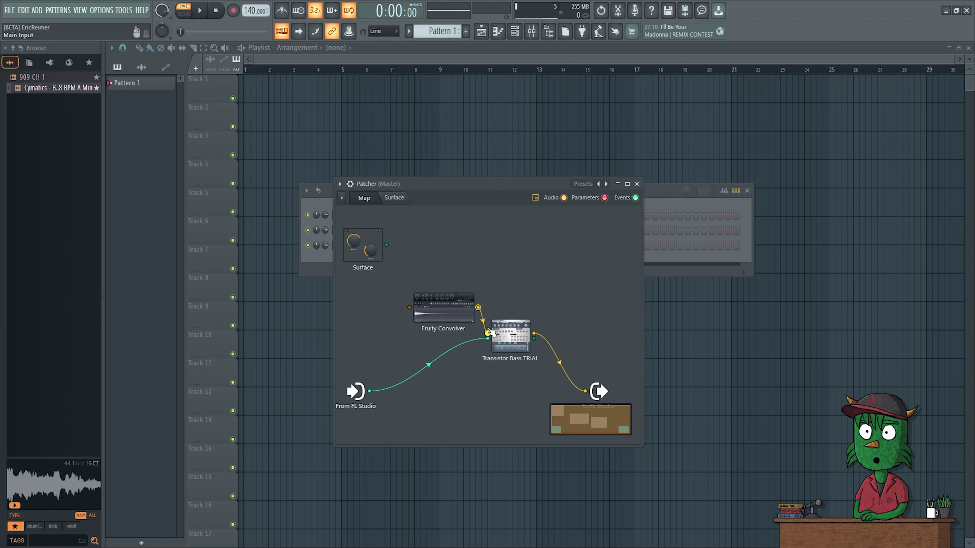
pyautogui.moveTo(409, 307); pyautogui.dragTo(387, 245)
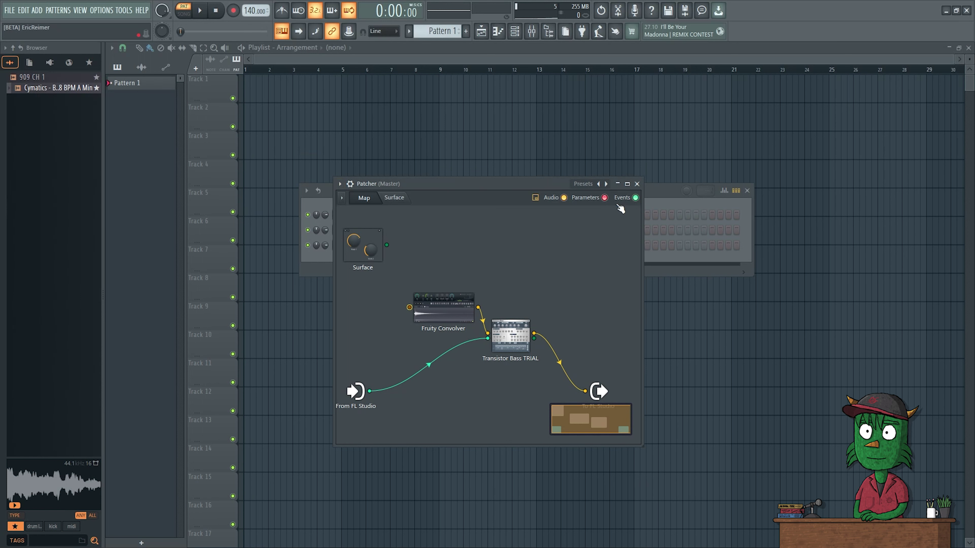
# Add a bevel and a knob to Patcher's surface, placing the knob to the left of the bevel.
pyautogui.click(393, 198)
pyautogui.click(368, 218)
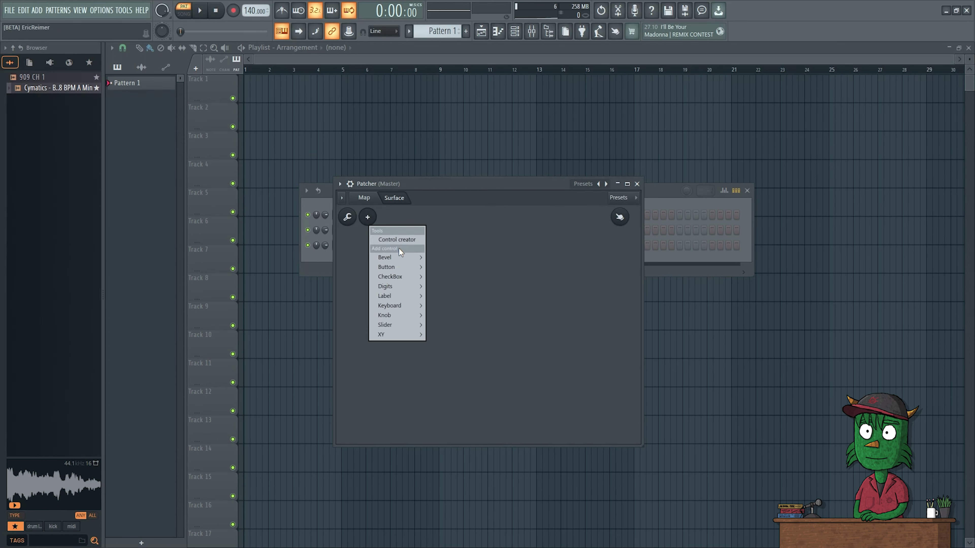
pyautogui.moveTo(403, 260)
pyautogui.click(459, 266)
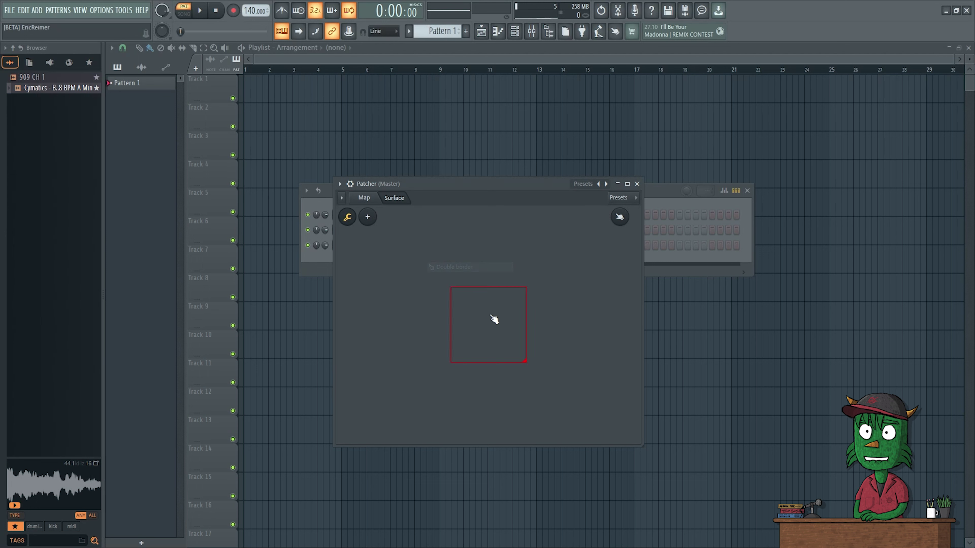
pyautogui.click(369, 217)
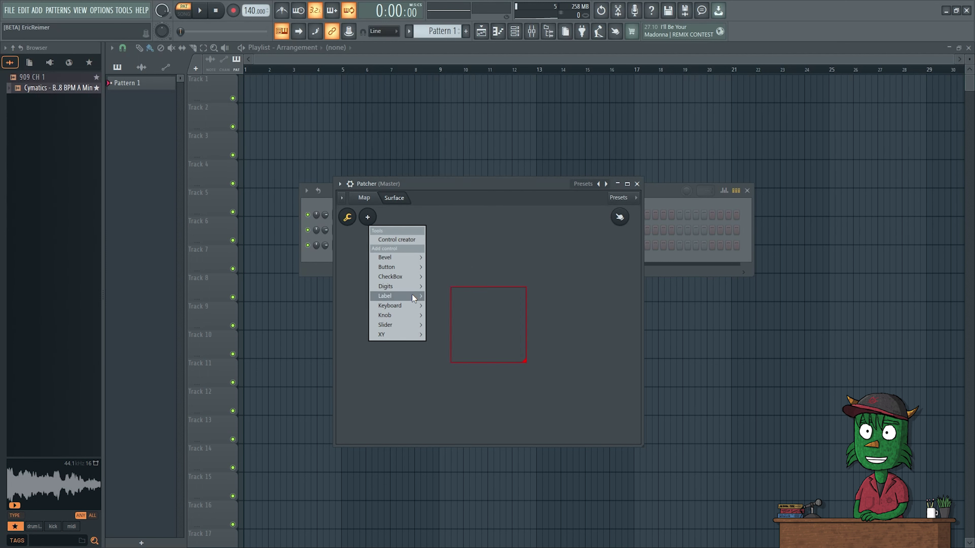
pyautogui.moveTo(408, 315)
pyautogui.click(443, 313)
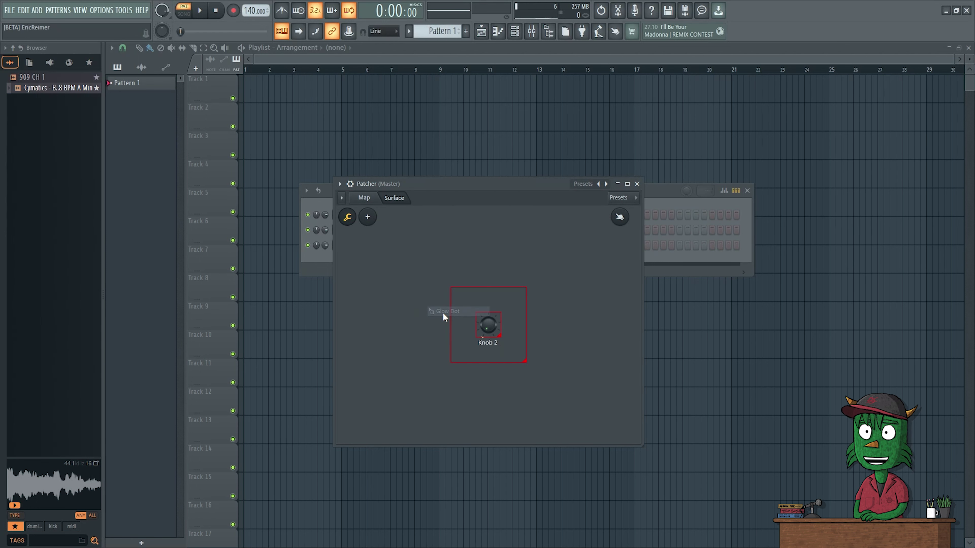
pyautogui.moveTo(488, 326); pyautogui.dragTo(401, 299)
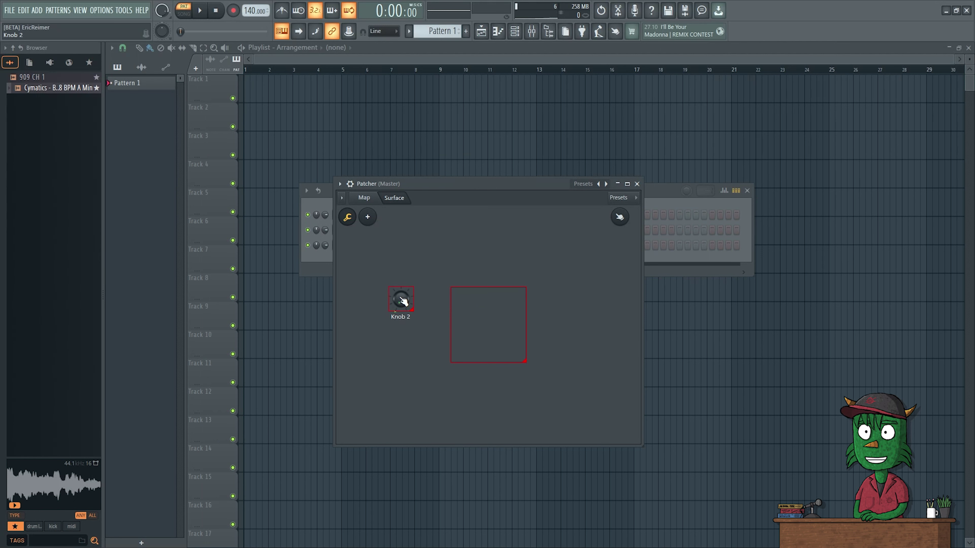
# Check the Surface module's outputs on the Patcher map, then return to the surface and resize the knob.
pyautogui.click(365, 198)
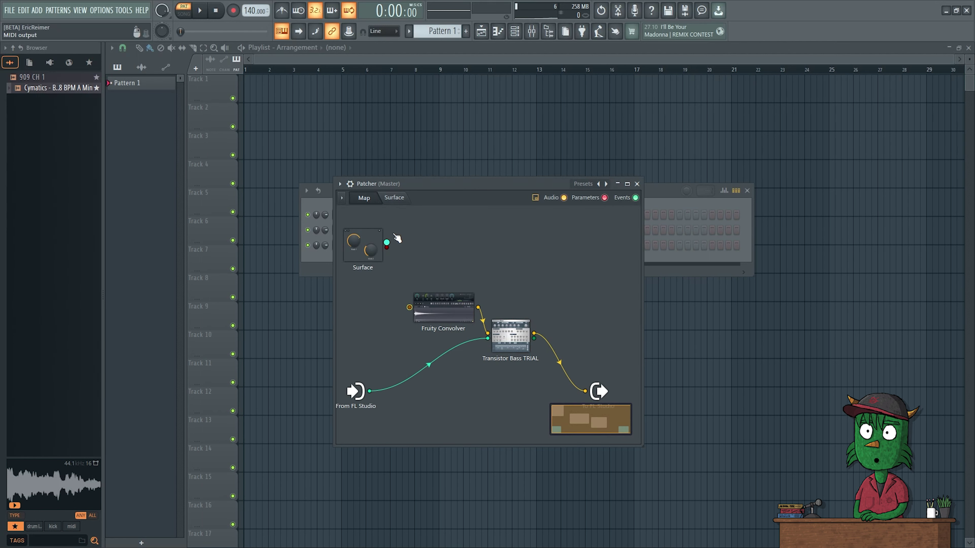
pyautogui.click(394, 197)
pyautogui.moveTo(410, 306); pyautogui.dragTo(442, 272)
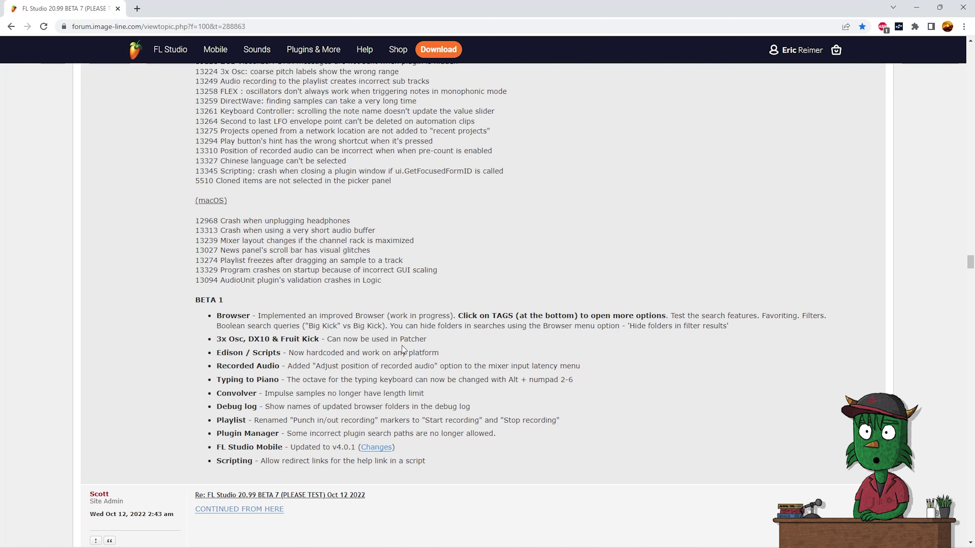
# Read the Edison / Scripts entry in the forum's BETA 1 notes, highlighting its words about working on any platform.
pyautogui.moveTo(433, 353); pyautogui.dragTo(377, 353)
pyautogui.click(358, 355)
pyautogui.click(445, 353)
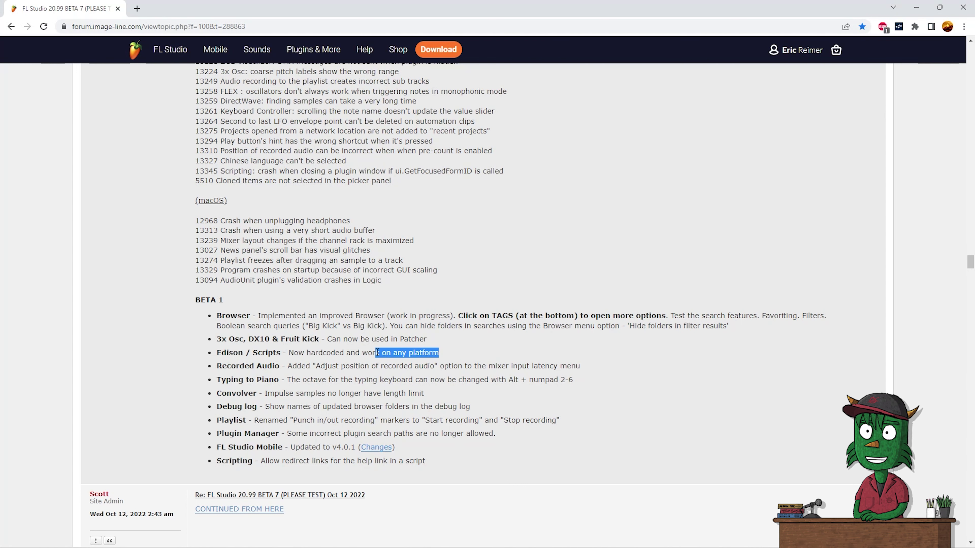
pyautogui.click(369, 353)
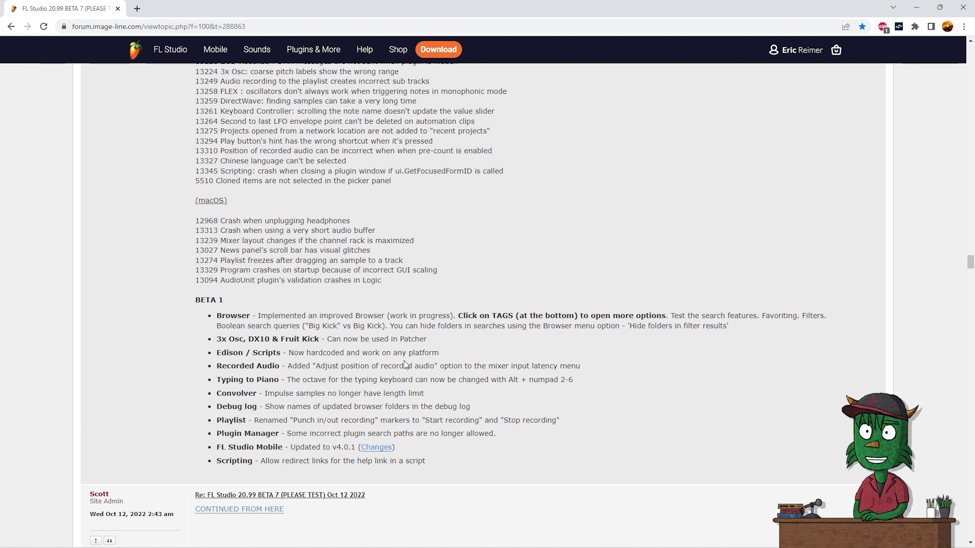
pyautogui.moveTo(441, 354); pyautogui.dragTo(381, 354)
pyautogui.click(361, 355)
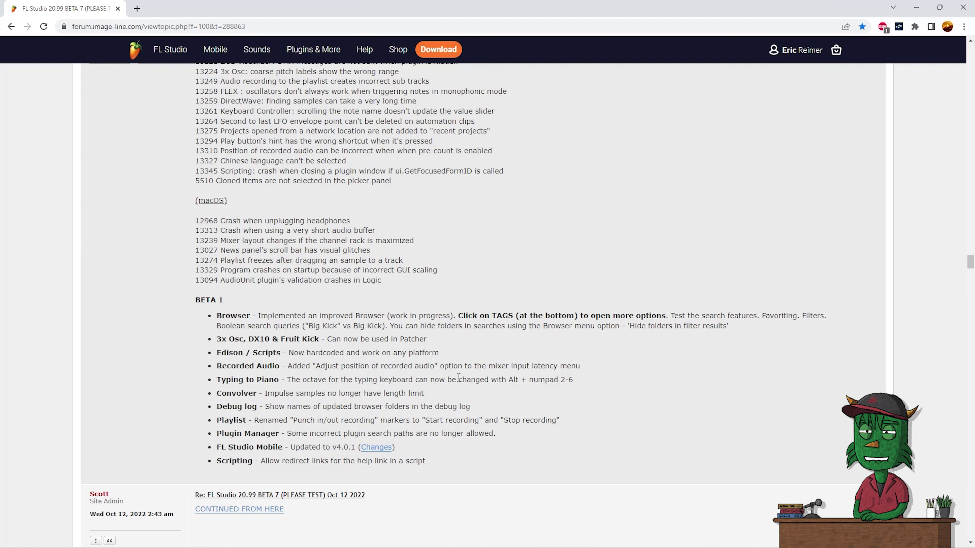
# Switch back to FL Studio, close the Patcher window and open the mixer.
pyautogui.hotkey('alt', 'Tab')
pyautogui.click(637, 183)
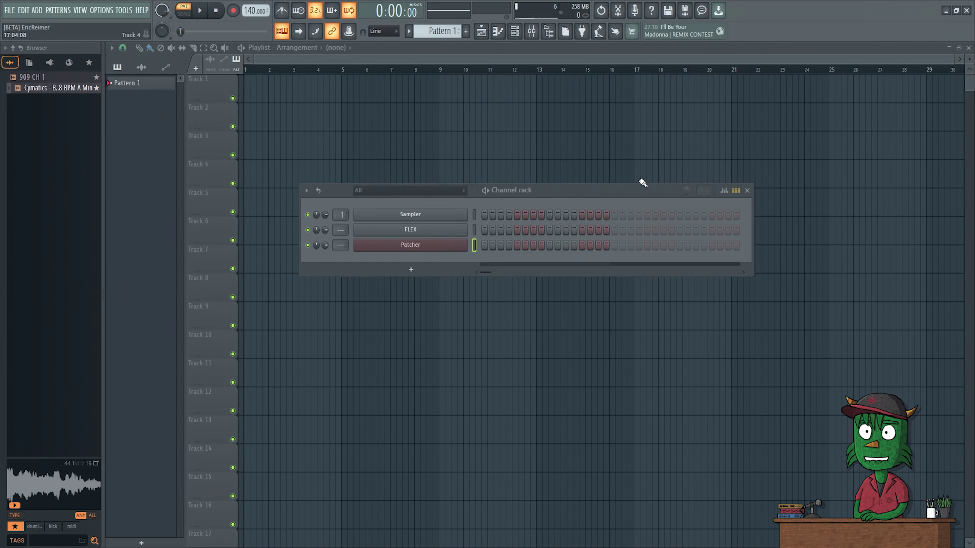
pyautogui.click(531, 32)
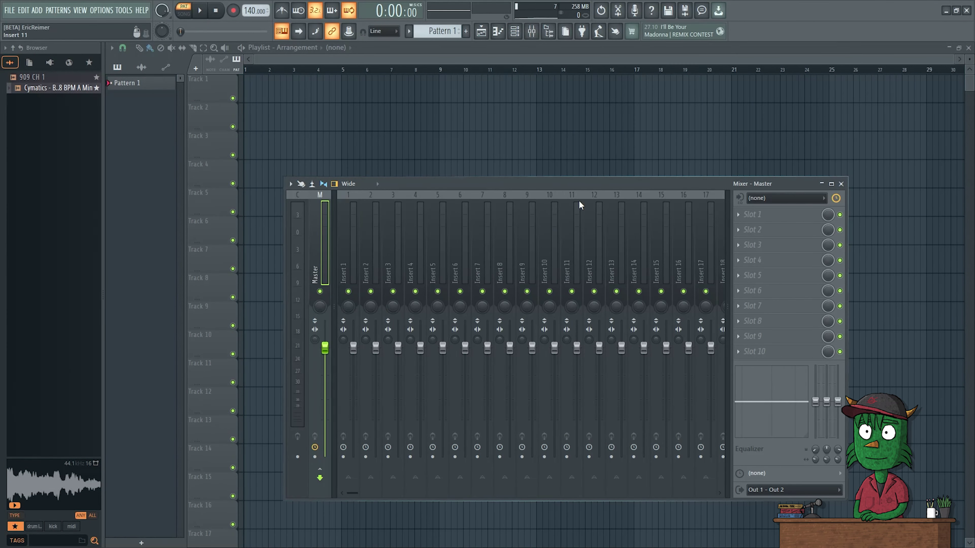
# Check the Master track's input latency menu for the option that adjusts the position of recorded audio.
pyautogui.click(837, 198)
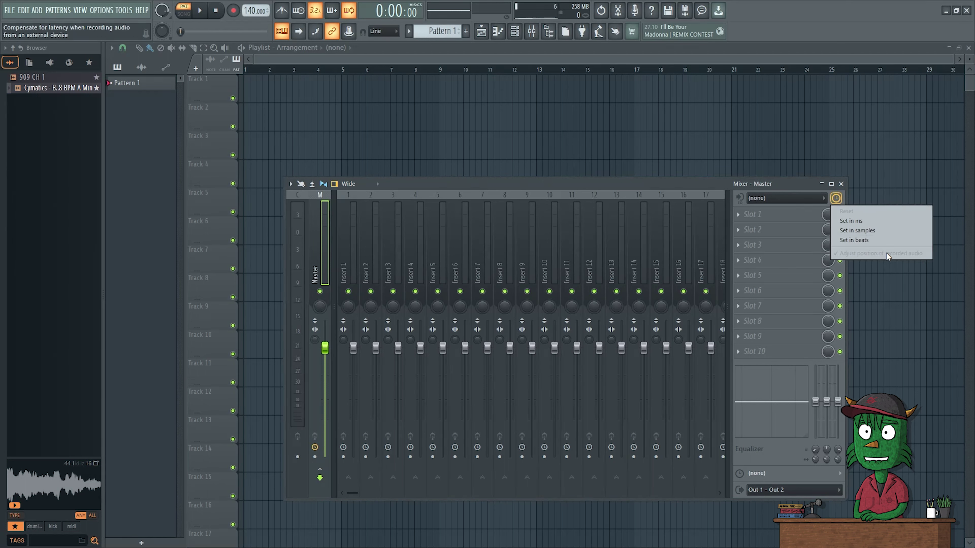
pyautogui.click(677, 185)
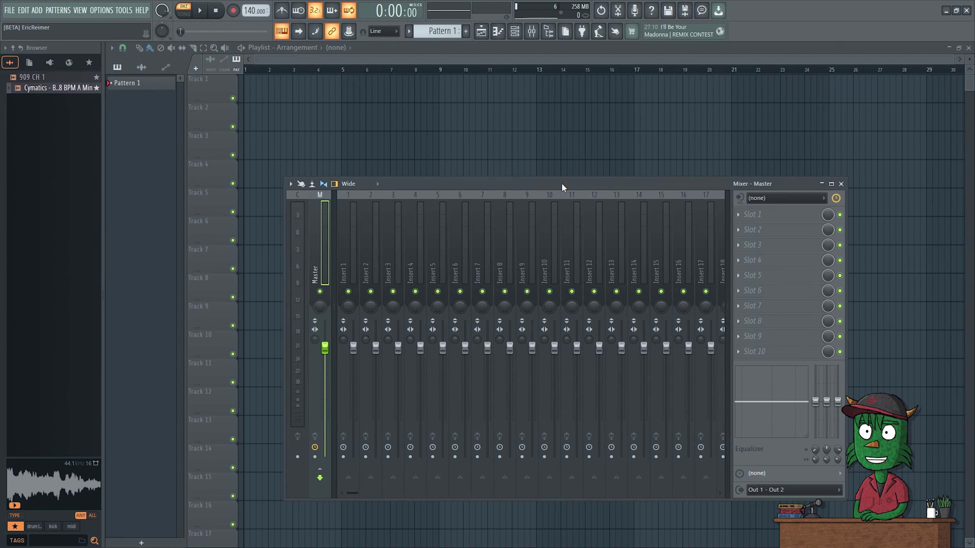
# Review the audio settings, including the list of installed devices and the FL Studio ASIO driver panel, and close them unchanged.
pyautogui.press('F10')
pyautogui.click(397, 107)
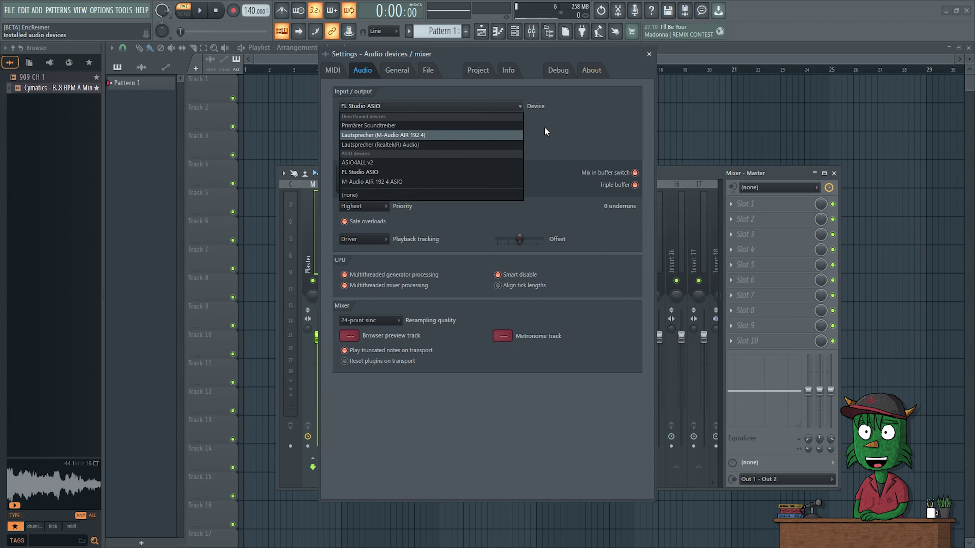
pyautogui.click(545, 131)
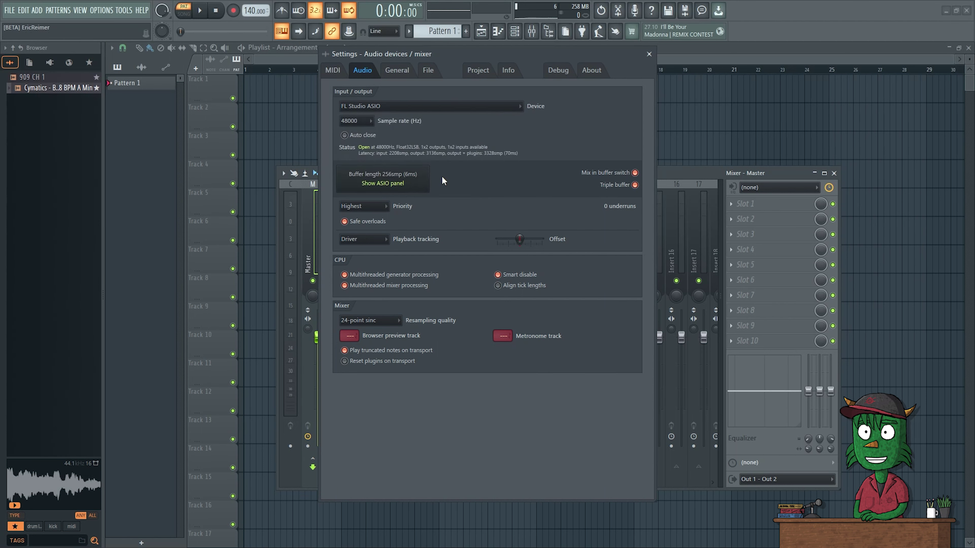
pyautogui.click(382, 183)
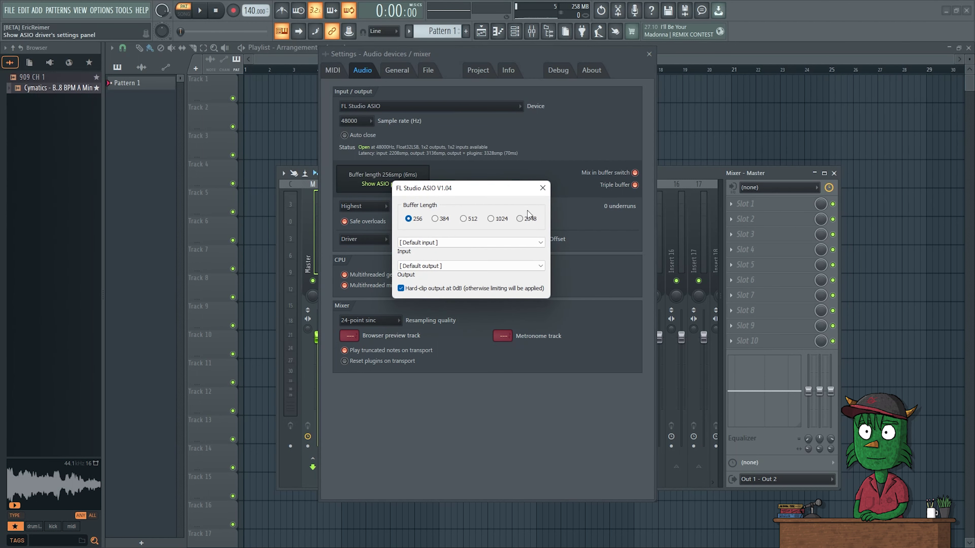
pyautogui.click(543, 188)
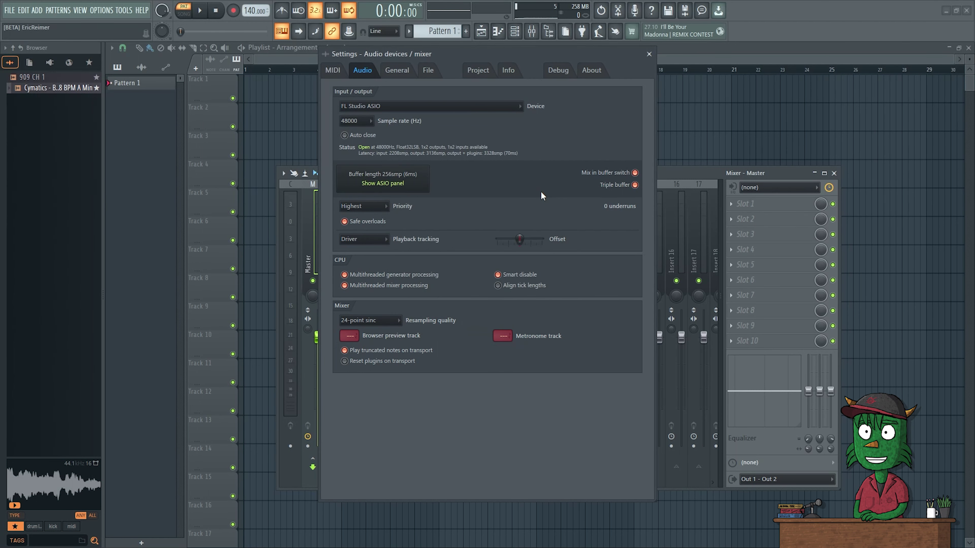
pyautogui.click(649, 55)
# Recheck the "Adjust position of recorded audio" option for the Master input, dismiss it and switch to the forum's beta notes.
pyautogui.click(828, 187)
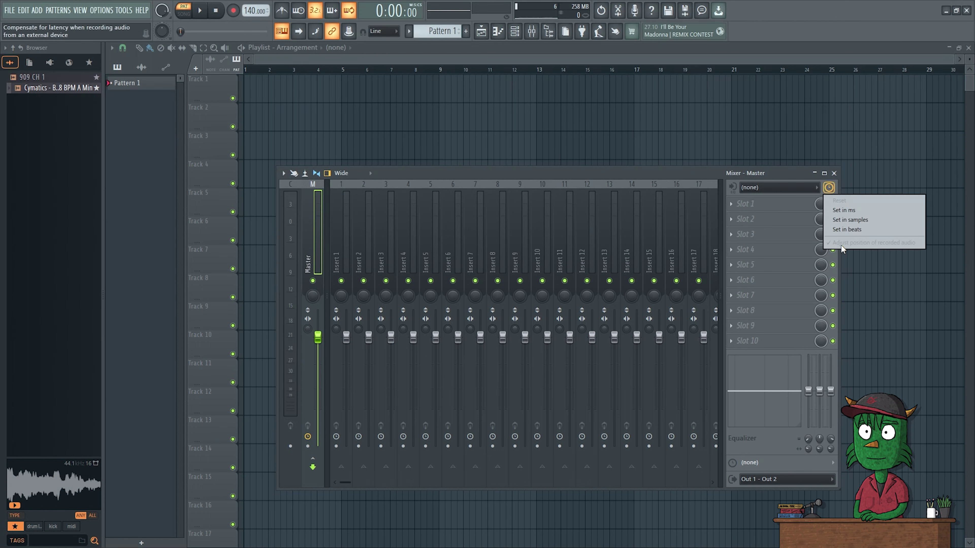
pyautogui.click(678, 175)
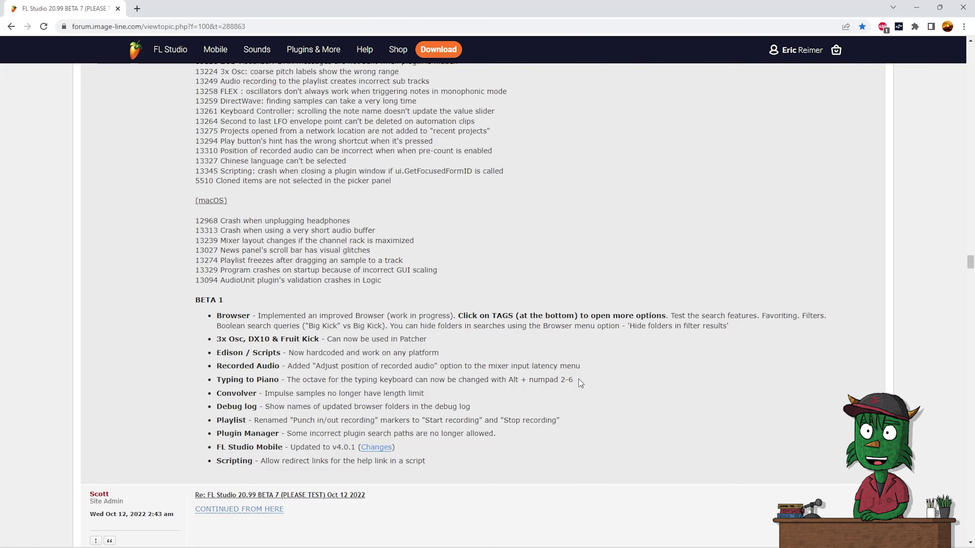
# Switch back to FL Studio and add an FL Keys channel to the channel rack.
pyautogui.hotkey('alt', 'Tab')
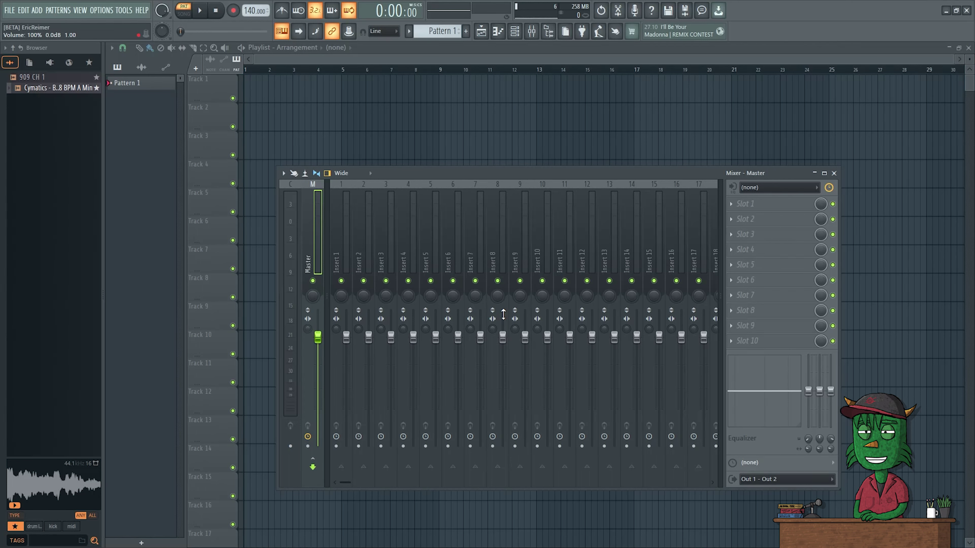
pyautogui.click(101, 10)
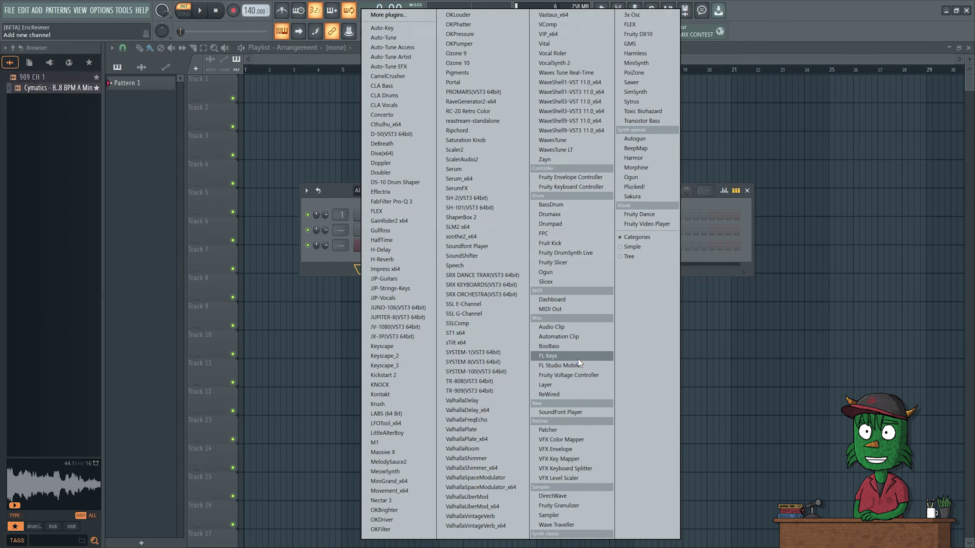
pyautogui.click(577, 358)
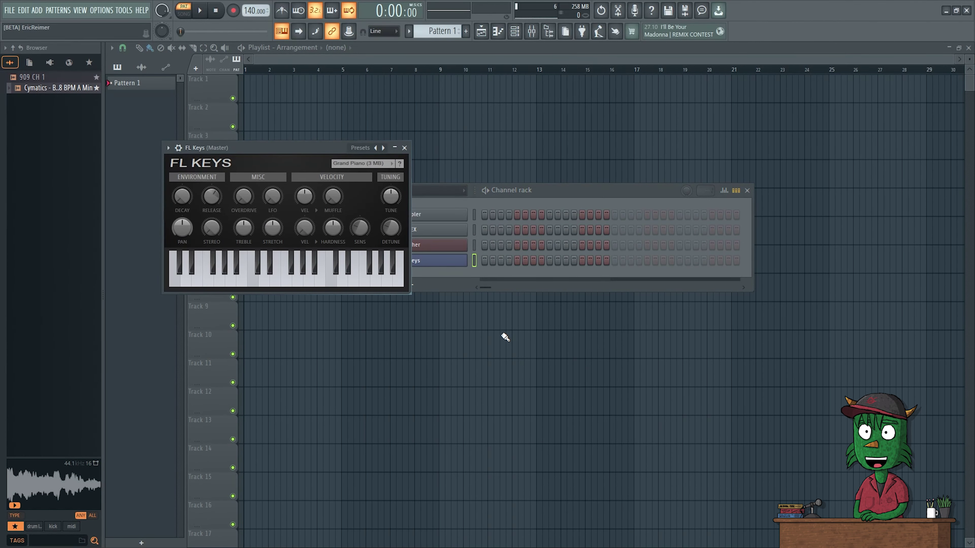
# Play test notes from low to high in FL Keys using the typing keyboard.
pyautogui.press('v')
pyautogui.press('n')
pyautogui.press('x')
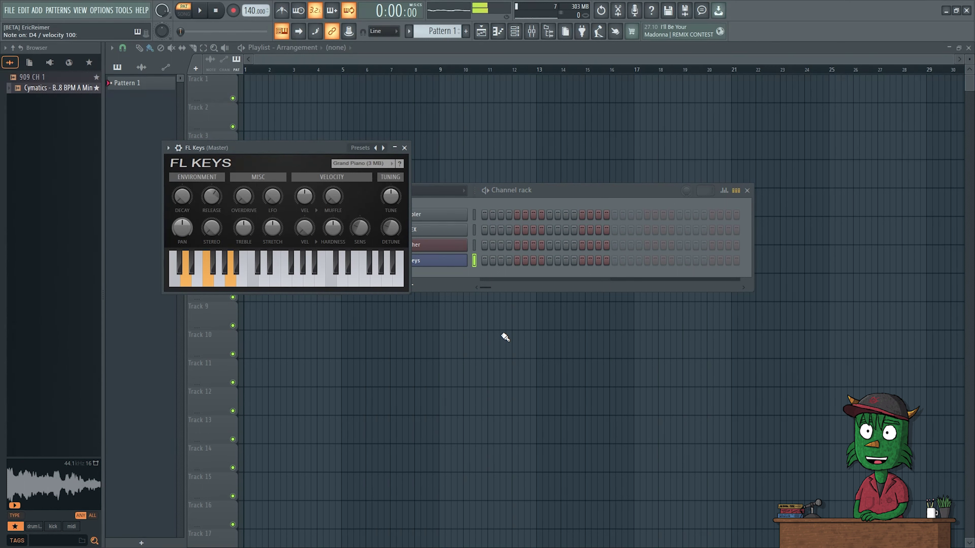
pyautogui.press('x')
pyautogui.press('v')
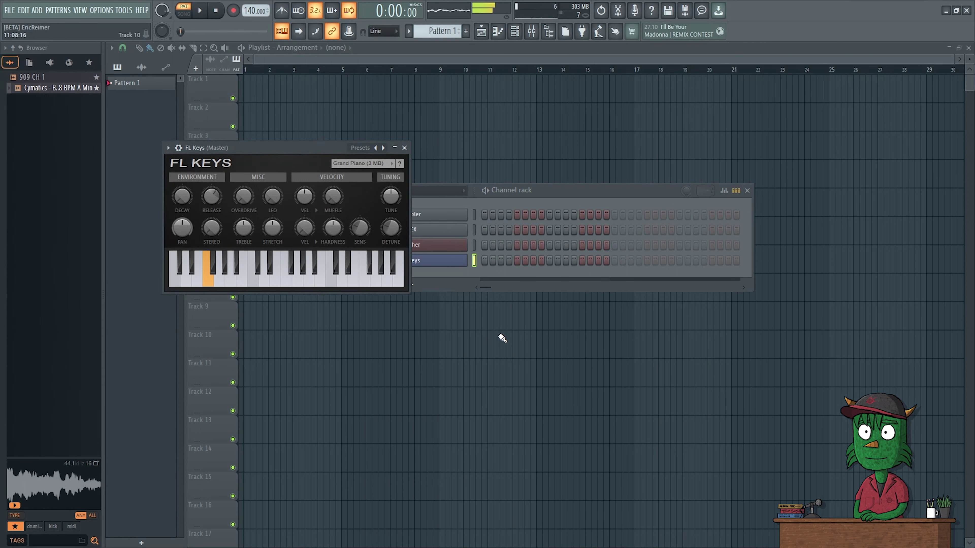
pyautogui.press('m')
pyautogui.press('d')
pyautogui.press('2')
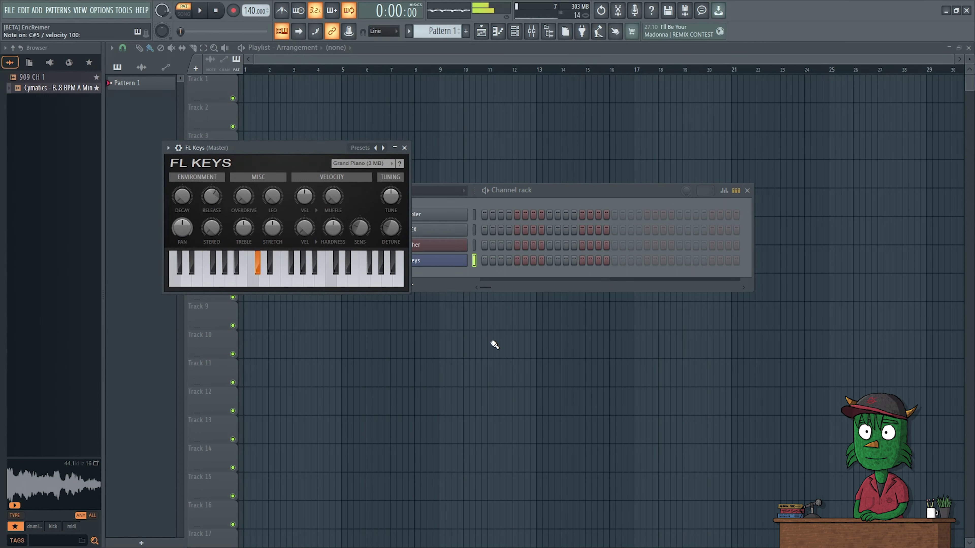
pyautogui.press('i')
pyautogui.press('p')
pyautogui.press('[')
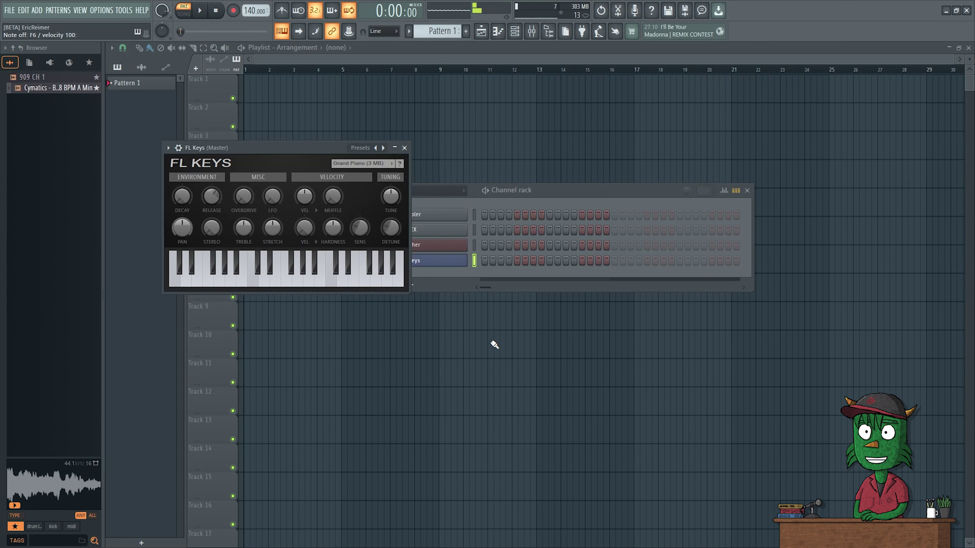
pyautogui.press('[')
pyautogui.press('[')
pyautogui.press('x')
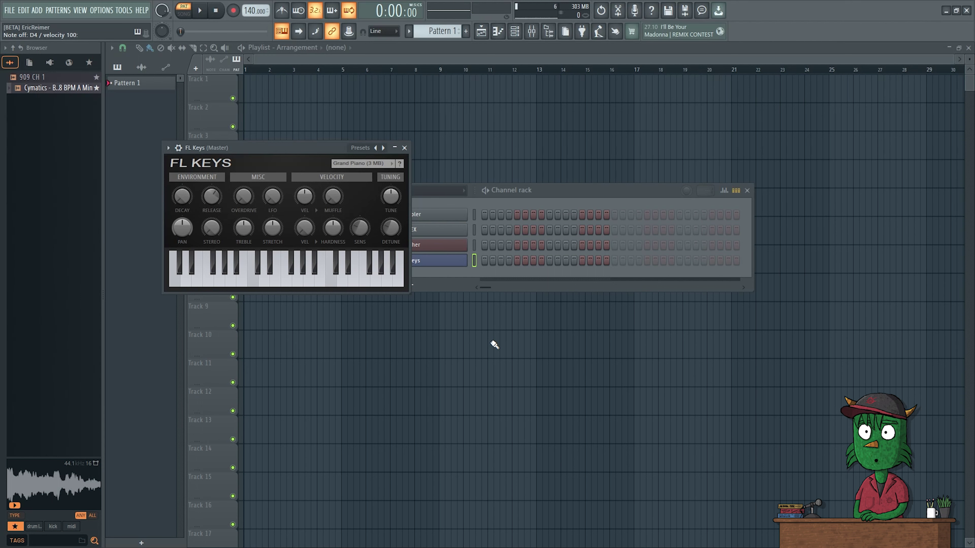
# Place a Pattern 1 clip at bar 11 on Track 10 and move the FL Keys window above it.
pyautogui.click(494, 345)
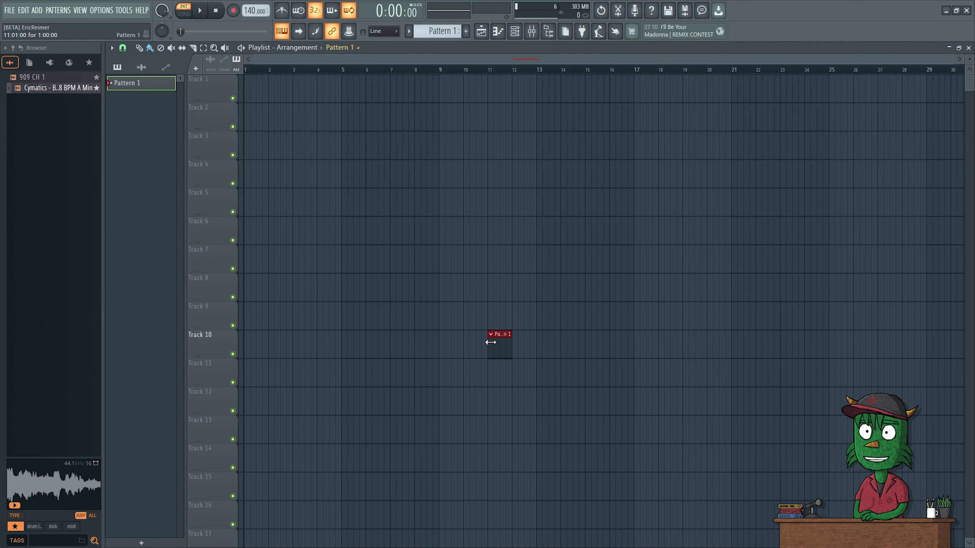
pyautogui.moveTo(361, 146); pyautogui.dragTo(502, 159)
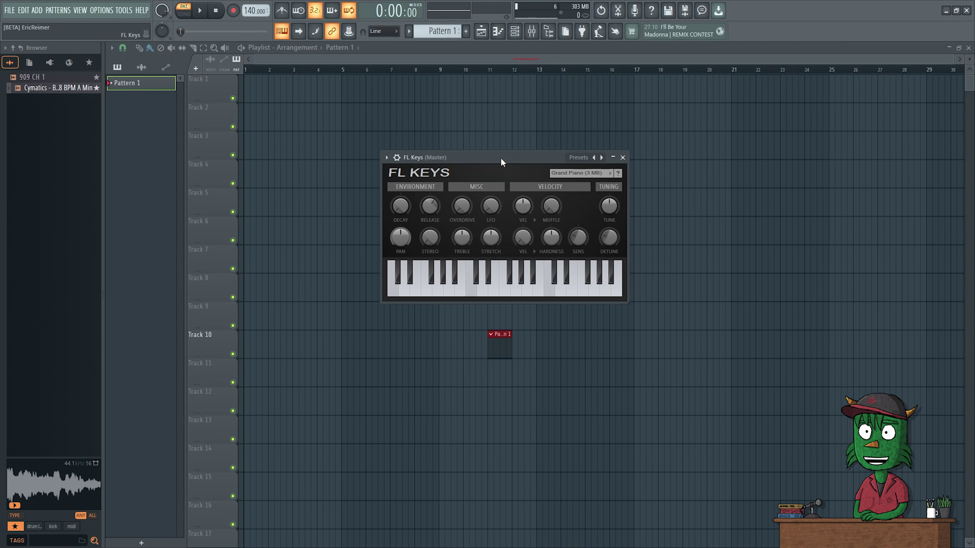
# Set the typing keyboard to octave 6 and play high test notes in FL Keys.
pyautogui.hotkey('shift', '.')
pyautogui.press('c')
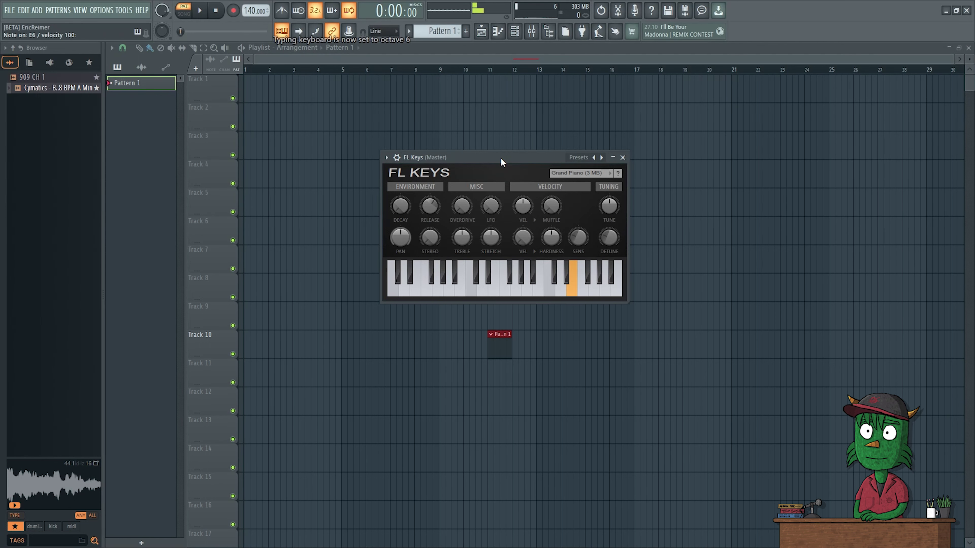
pyautogui.press('p')
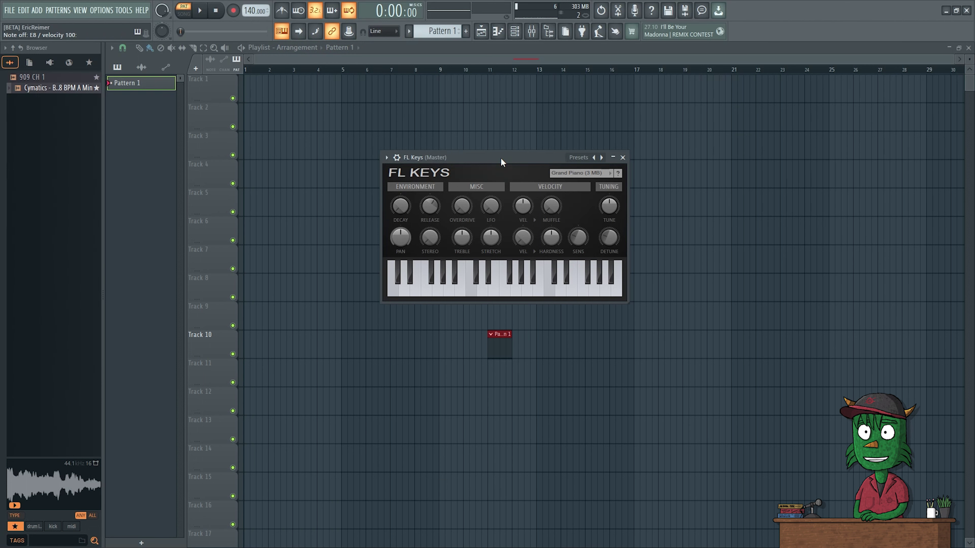
# Set the typing keyboard to octave 2 and play test notes in FL Keys.
pyautogui.hotkey('ctrl', 'shift', '2')
pyautogui.press('z')
pyautogui.press('i')
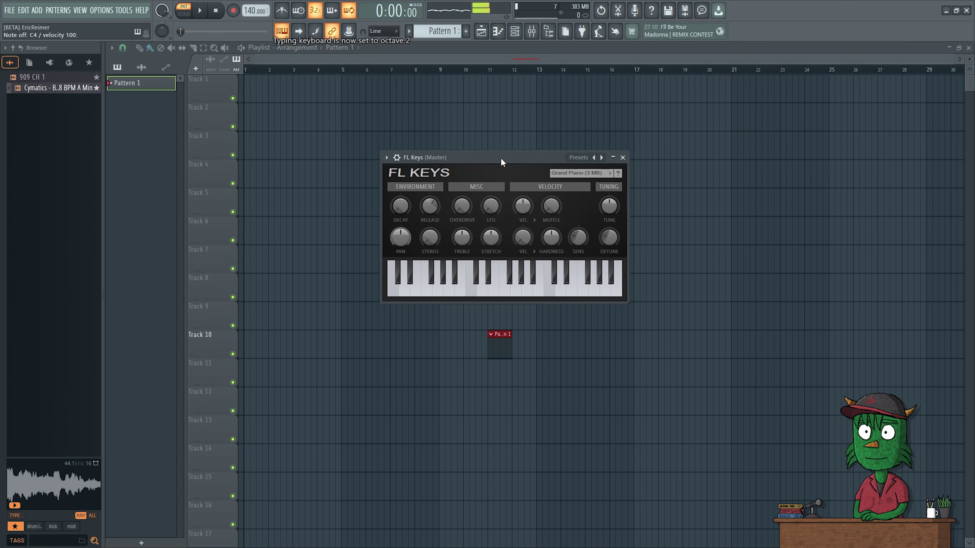
pyautogui.press('o')
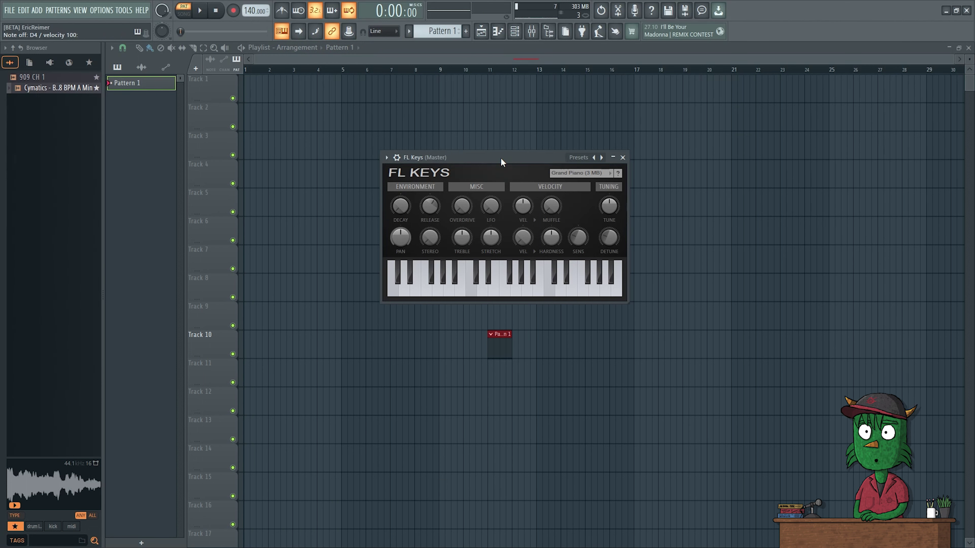
# Set the typing keyboard to octave 4, play test notes in FL Keys and return to the forum's beta notes.
pyautogui.hotkey('ctrl', 'shift', '4')
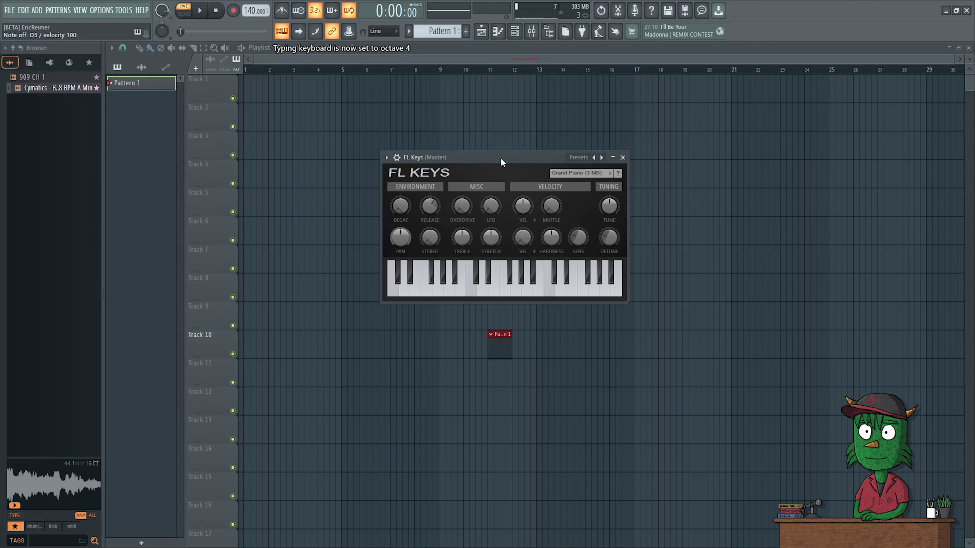
pyautogui.press('x')
pyautogui.press('n')
pyautogui.press('v')
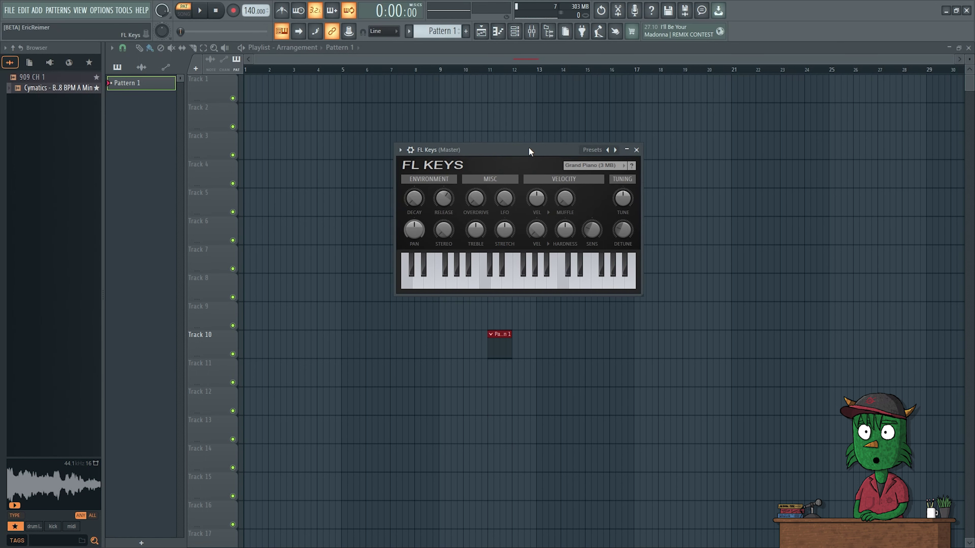
pyautogui.hotkey('alt', 'Tab')
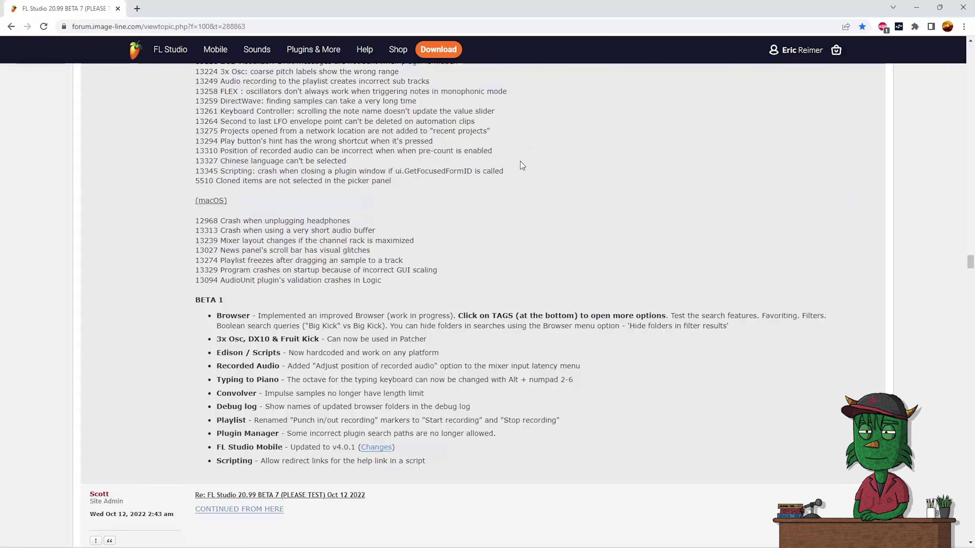